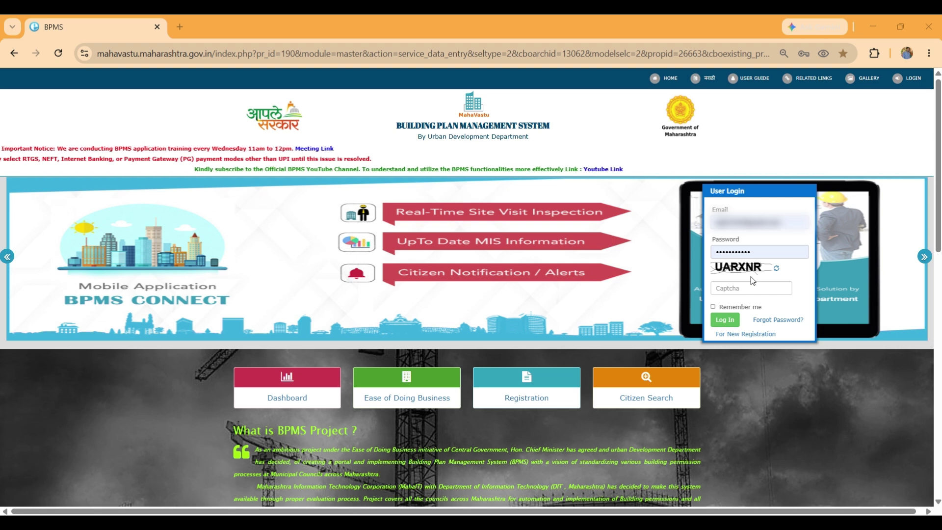
# Log in to BPMS with the captcha code and select Pathardi Municipal Council.
pyautogui.click(761, 288)
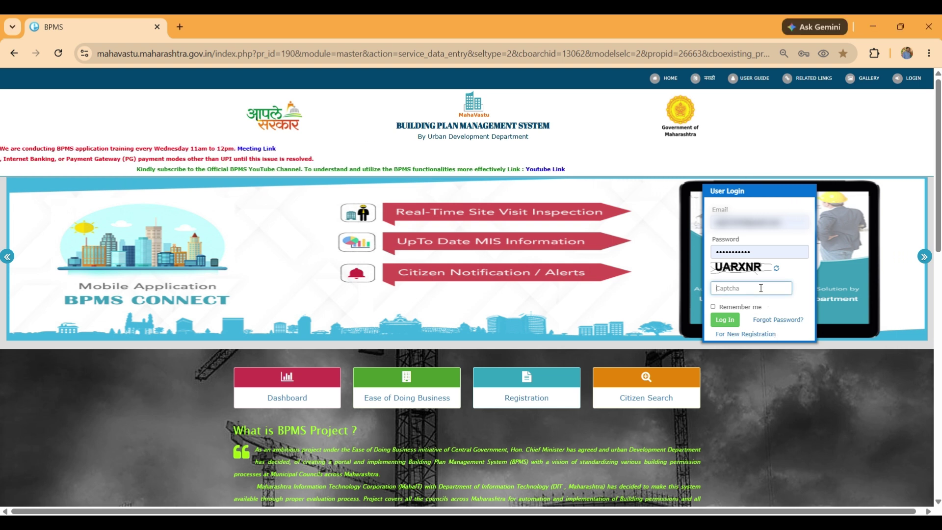
pyautogui.write('UARXNR')
pyautogui.click(725, 320)
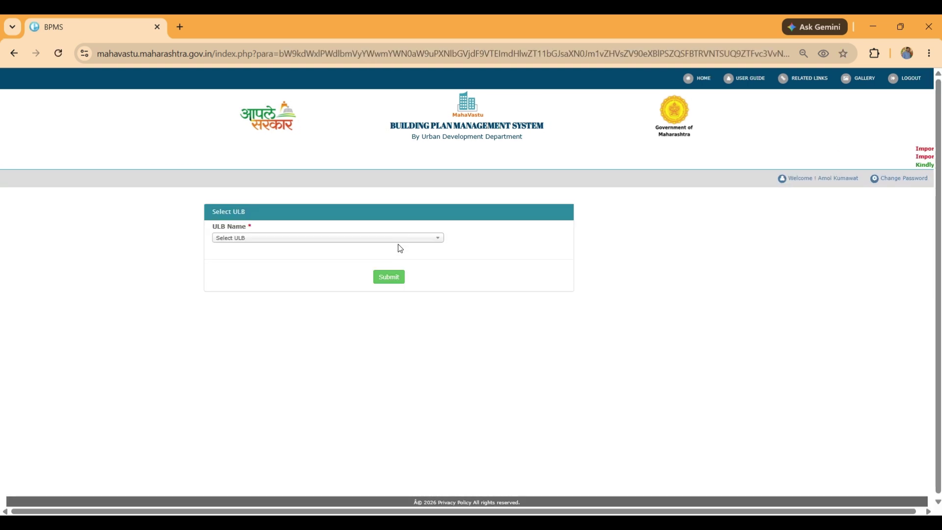
pyautogui.click(399, 243)
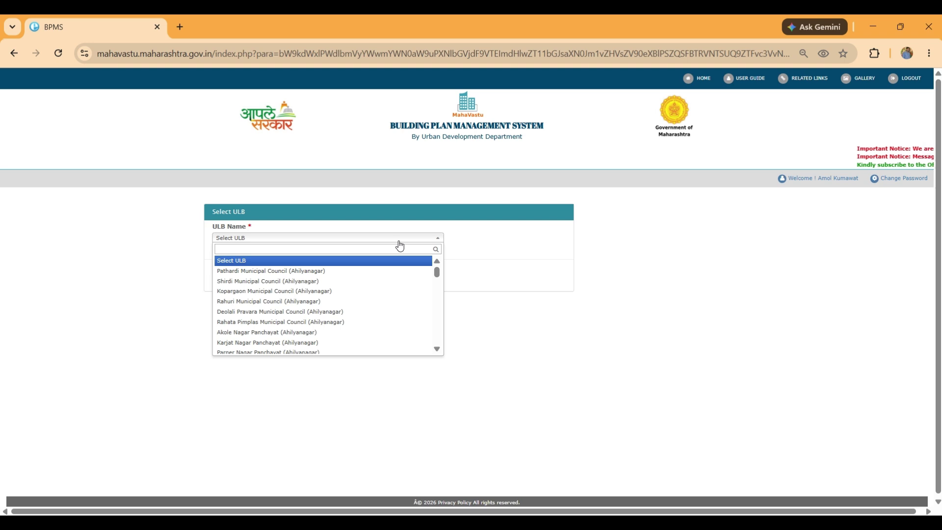
pyautogui.click(358, 271)
pyautogui.click(403, 282)
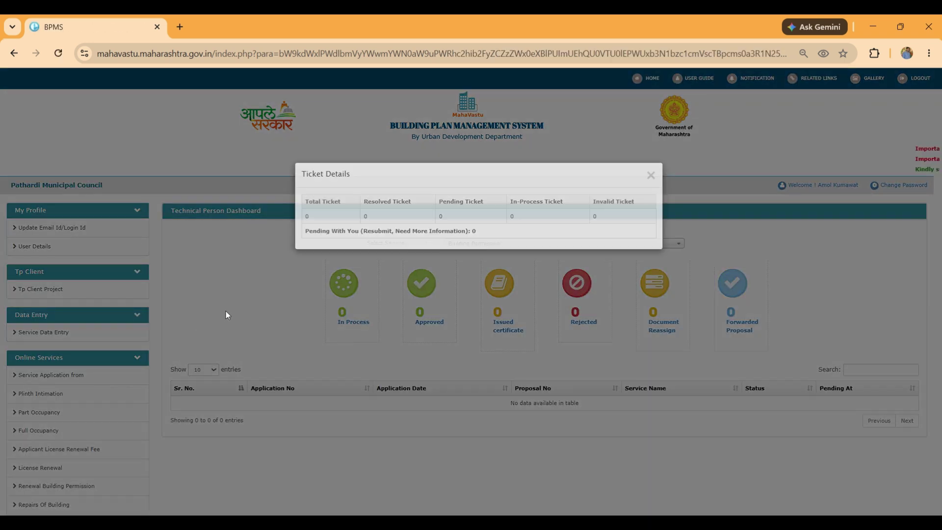
pyautogui.click(226, 311)
# Download and save the TP Client setup zip.
pyautogui.scroll(-15, 45, 345)
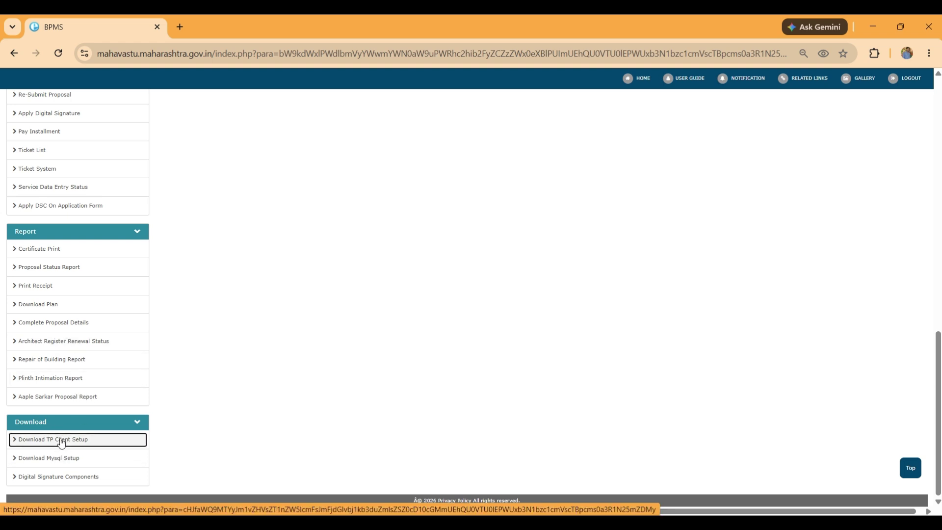
pyautogui.click(61, 443)
pyautogui.click(544, 240)
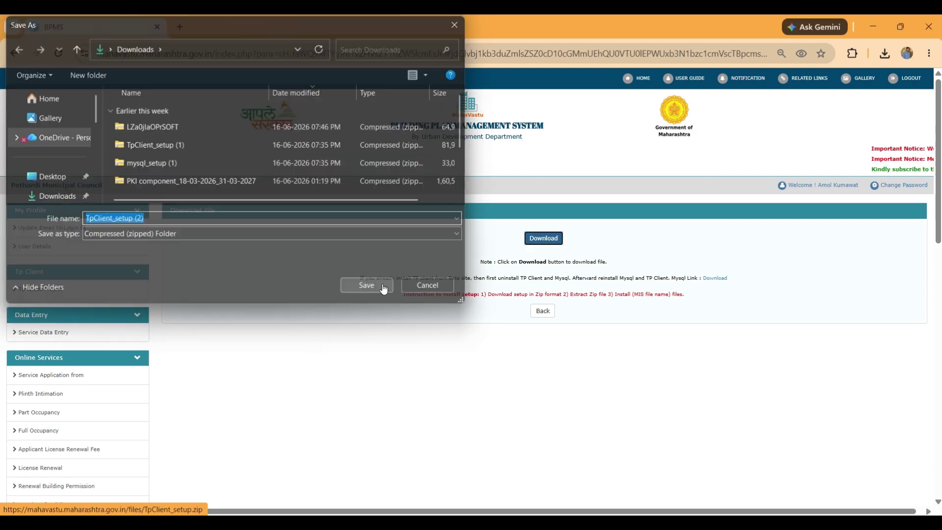
pyautogui.click(383, 288)
# Download and save the MySQL setup zip.
pyautogui.scroll(-6, 57, 442)
pyautogui.scroll(-5, 56, 442)
pyautogui.click(57, 457)
pyautogui.click(558, 240)
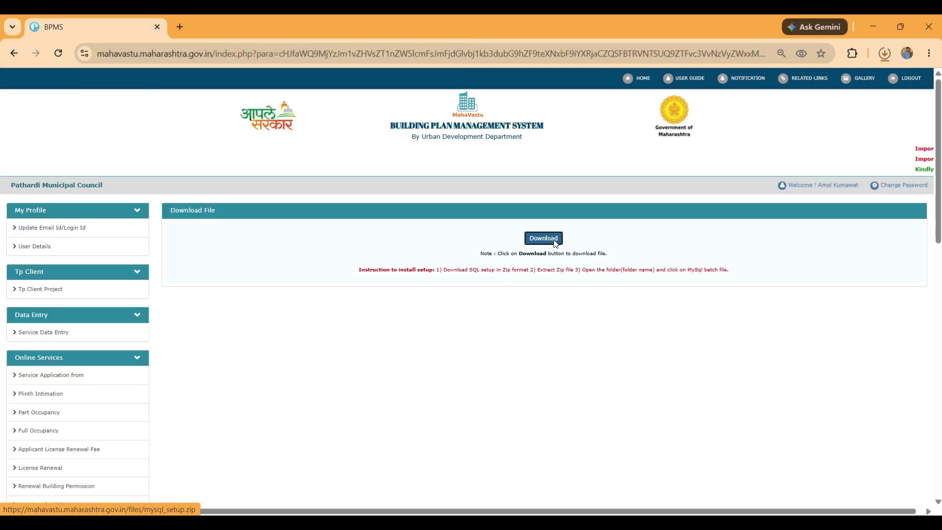
pyautogui.click(379, 285)
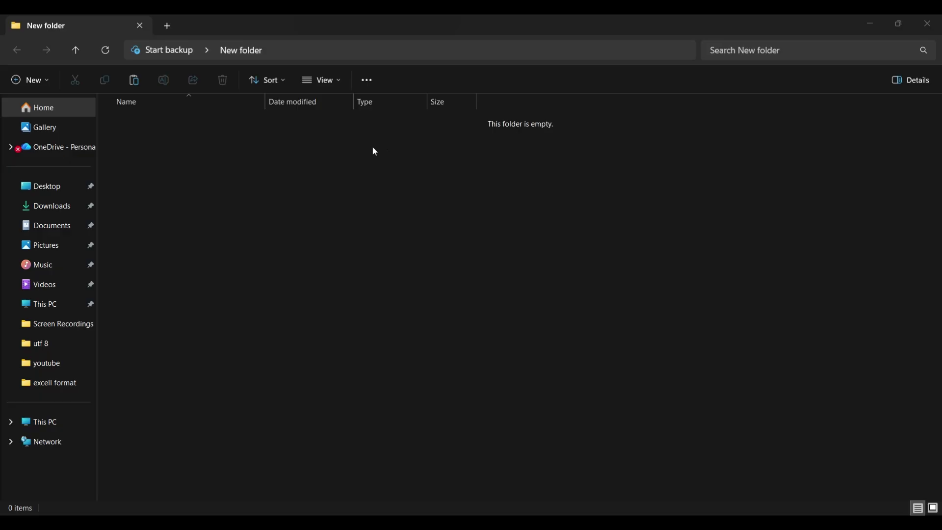
# Paste both setup zips into New folder and extract TpClient_setup (2) to its suggested folder.
pyautogui.rightClick(372, 152)
pyautogui.click(388, 160)
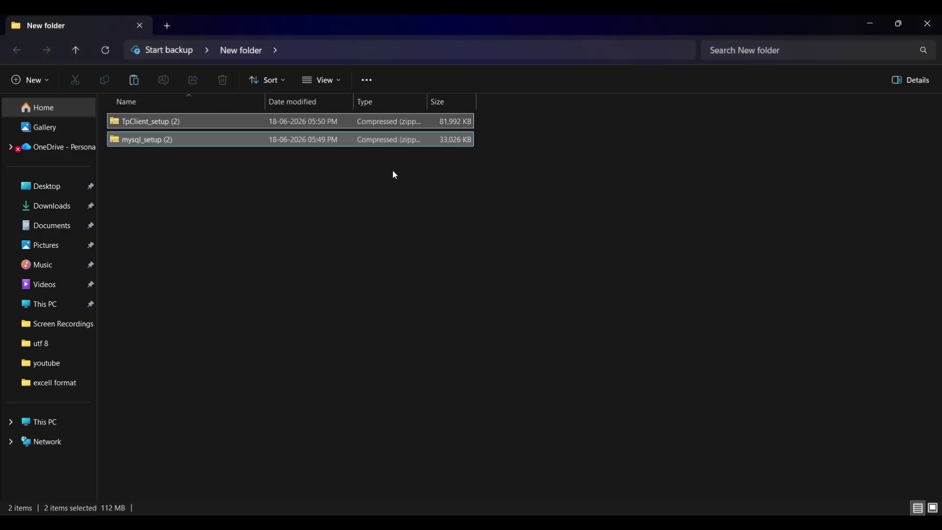
pyautogui.click(381, 196)
pyautogui.click(269, 121)
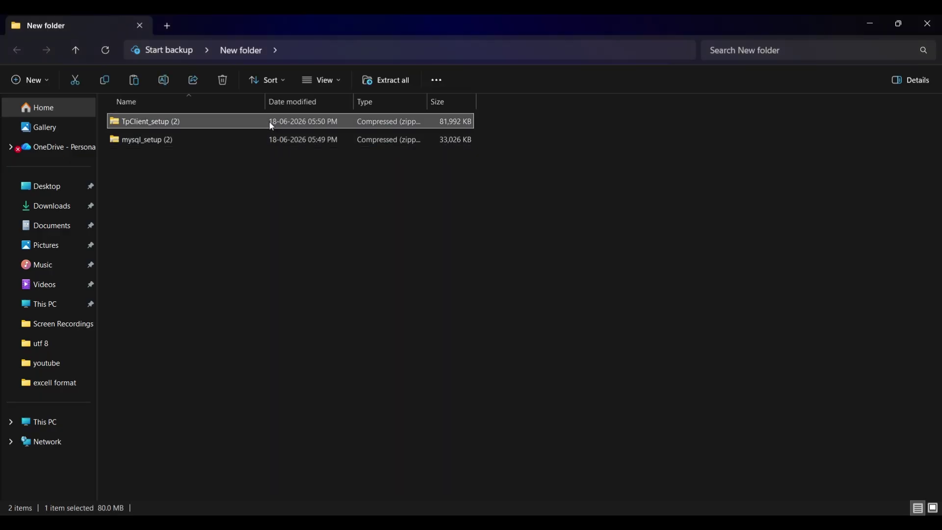
pyautogui.rightClick(269, 121)
pyautogui.click(336, 246)
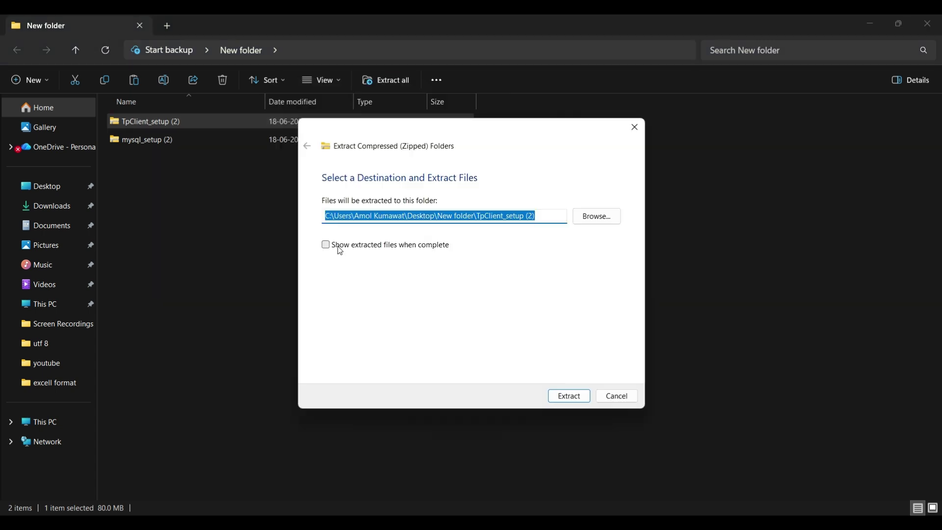
pyautogui.click(561, 396)
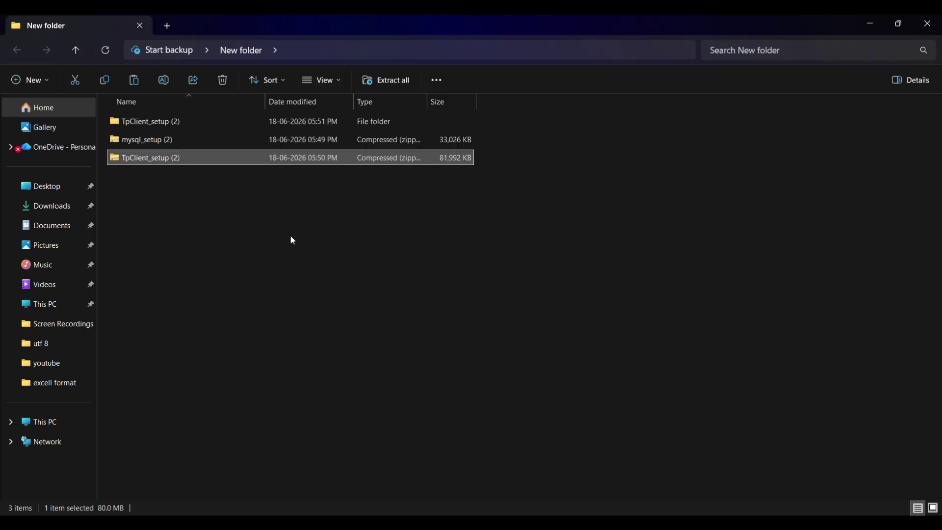
# Extract the mysql_setup (2) zip to its suggested folder.
pyautogui.click(230, 149)
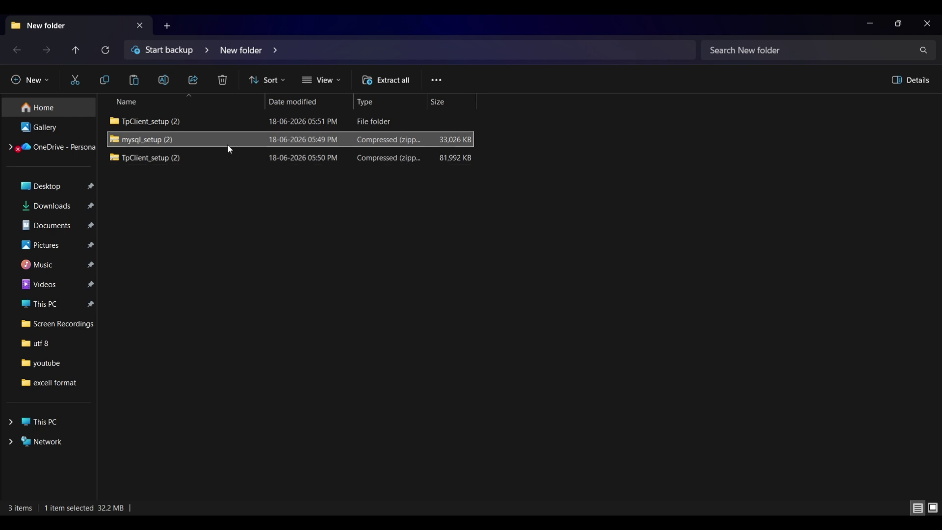
pyautogui.rightClick(230, 149)
pyautogui.click(289, 244)
pyautogui.click(568, 394)
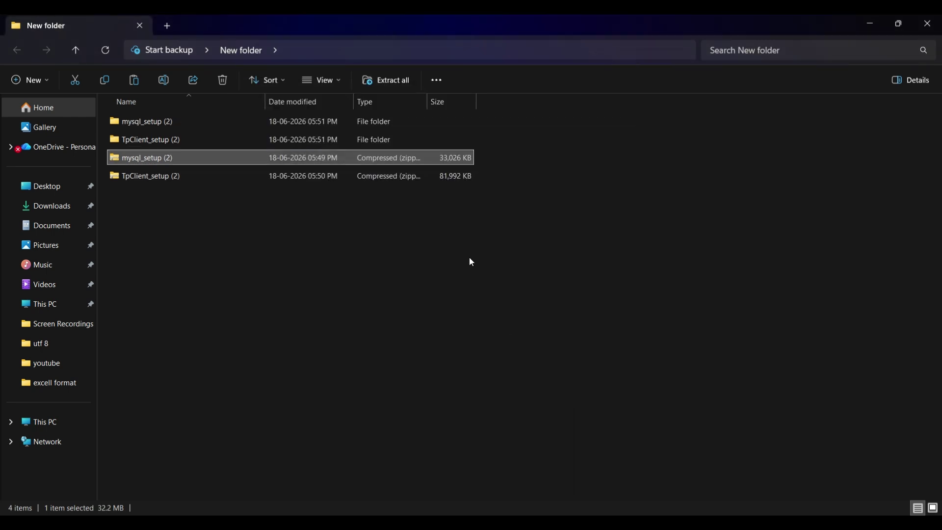
pyautogui.click(514, 268)
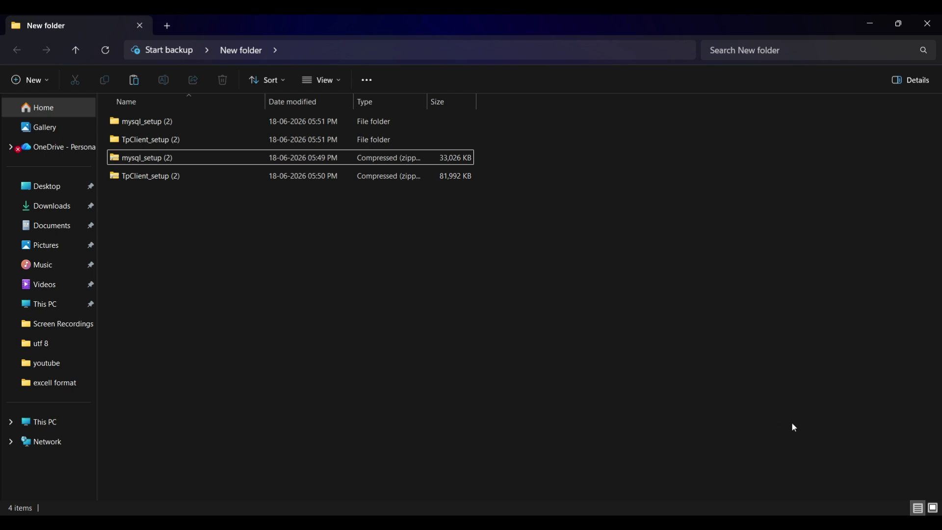
pyautogui.click(780, 523)
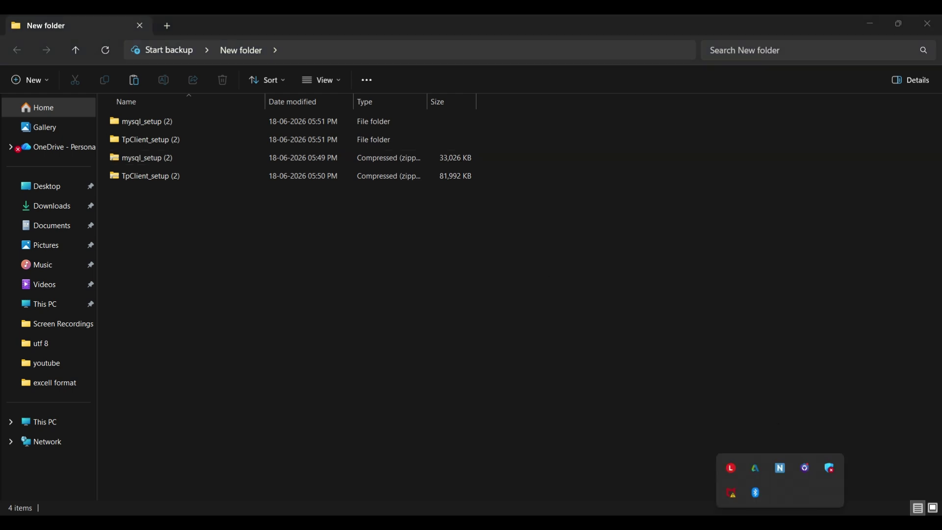
pyautogui.click(830, 468)
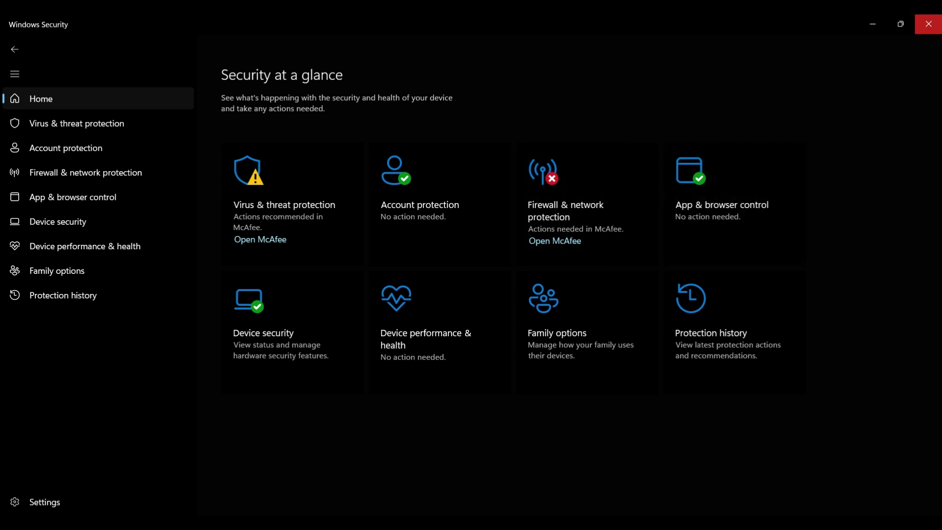
# Run the TP Client setup as administrator, installing TPC_PRD to C:\Program Files\TP Client\TPC_PRD for everyone.
pyautogui.click(928, 24)
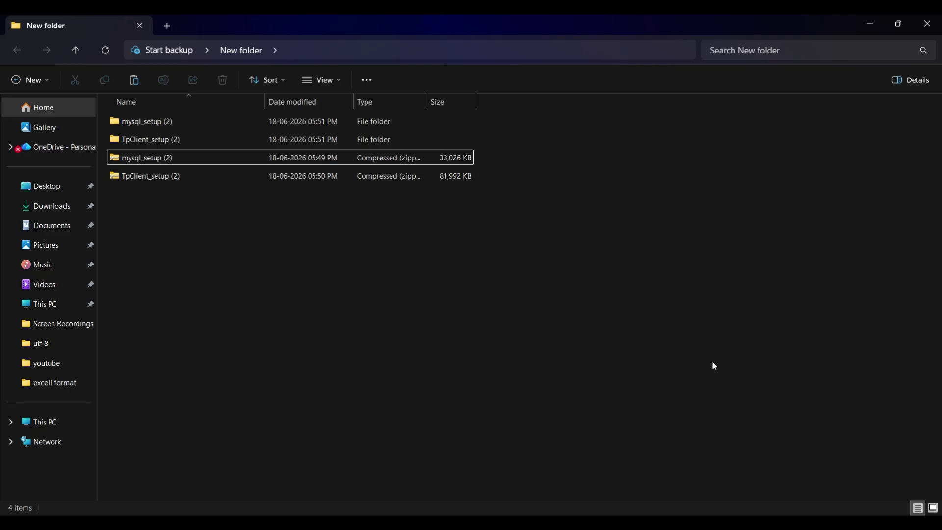
pyautogui.doubleClick(245, 139)
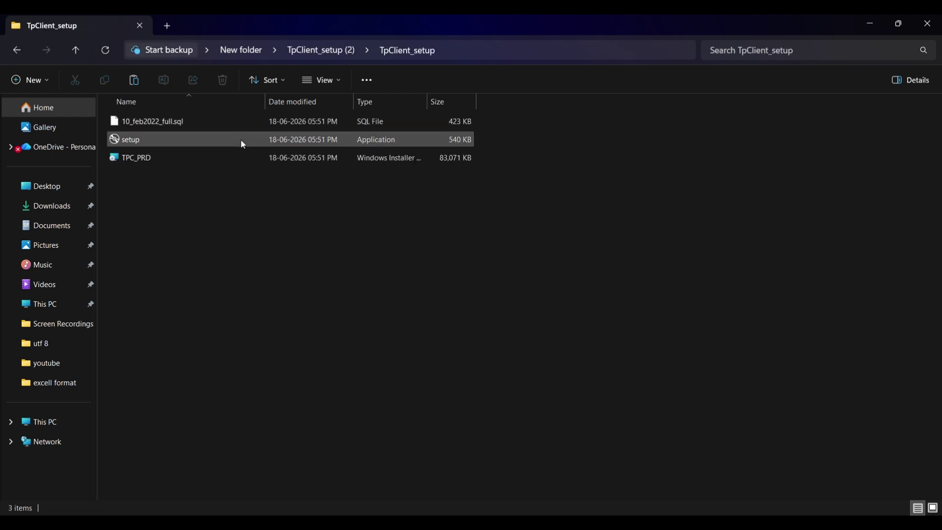
pyautogui.click(242, 143)
pyautogui.rightClick(241, 146)
pyautogui.click(295, 250)
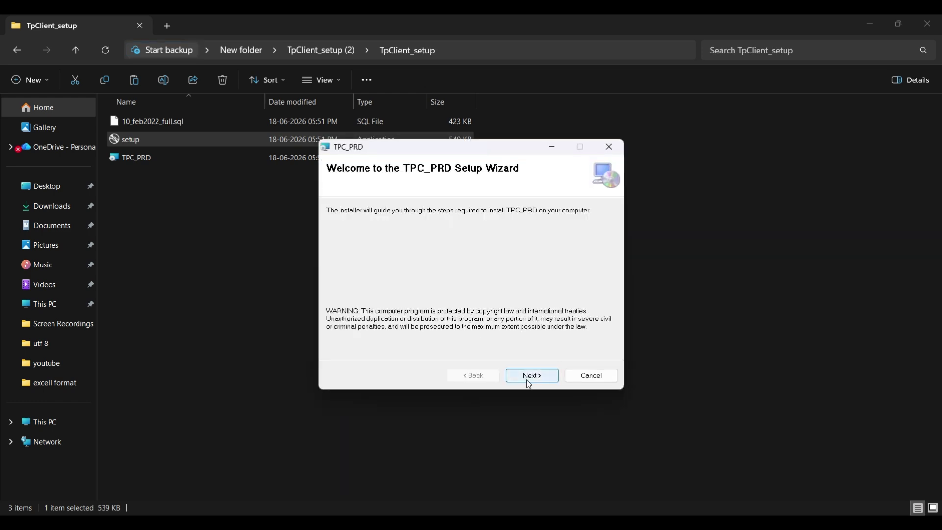
pyautogui.click(529, 378)
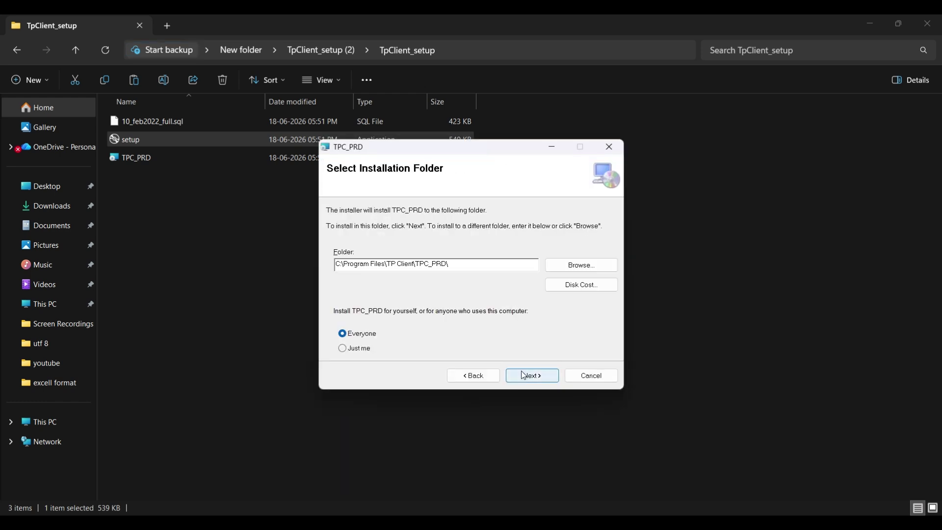
pyautogui.click(524, 375)
pyautogui.click(514, 374)
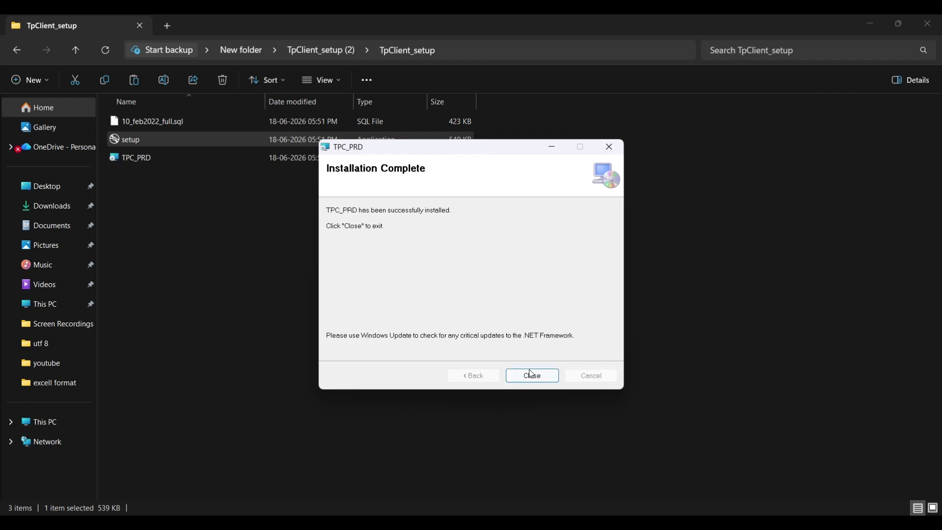
pyautogui.click(531, 375)
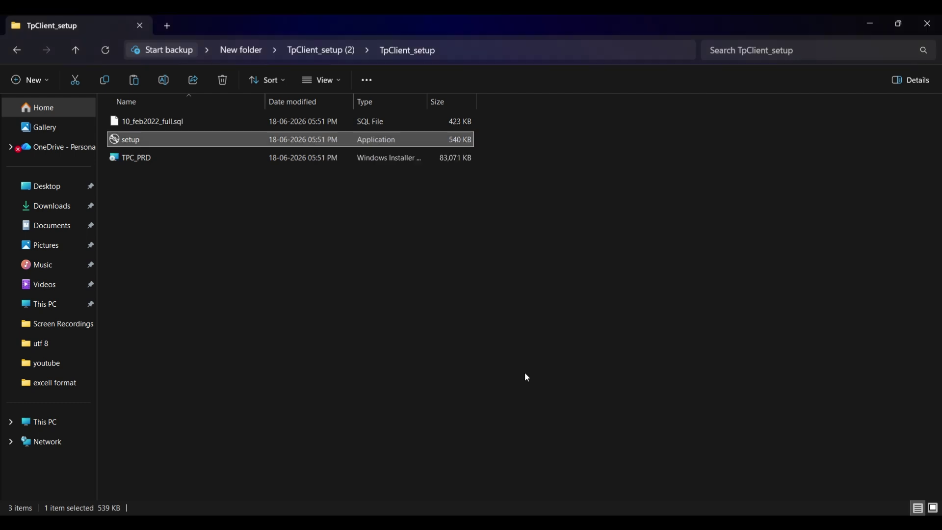
pyautogui.click(243, 52)
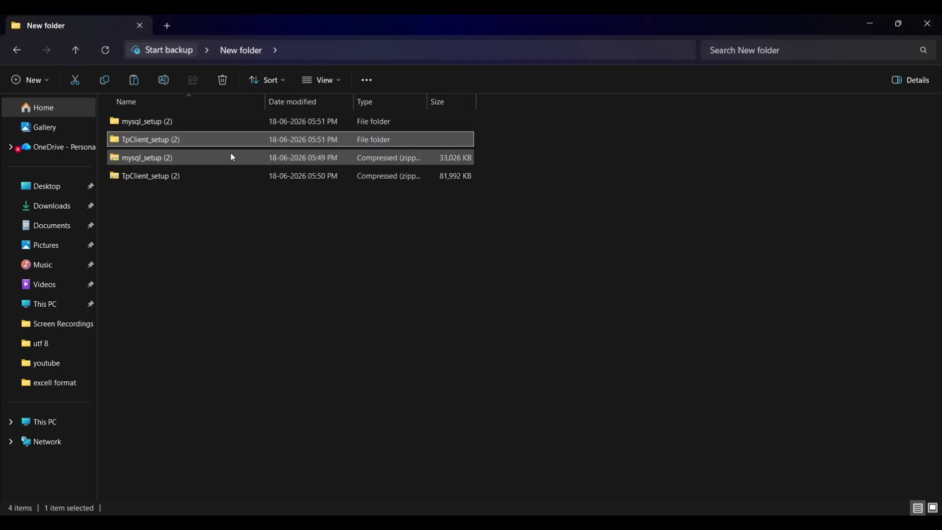
# Launch the mysql-5.5.28-winx64 installer from the nested mysql_setup folders.
pyautogui.doubleClick(244, 124)
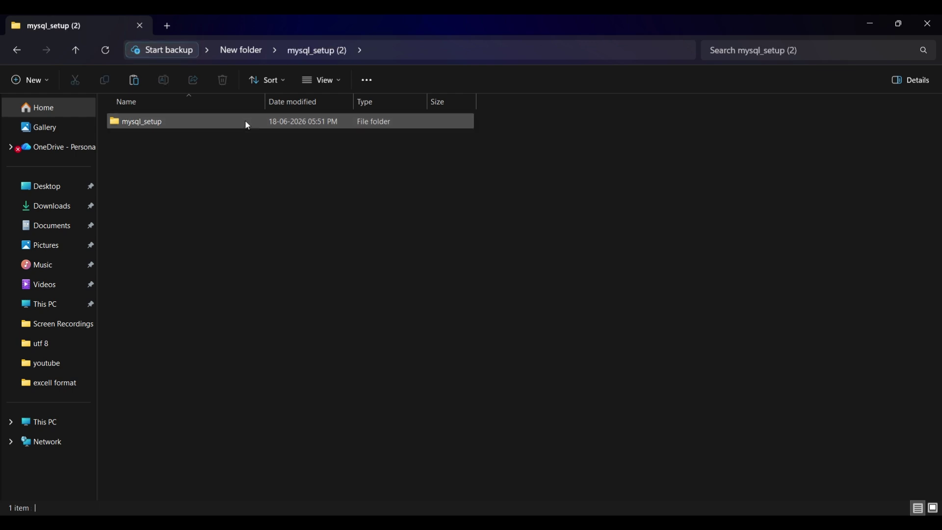
pyautogui.doubleClick(246, 122)
pyautogui.doubleClick(248, 123)
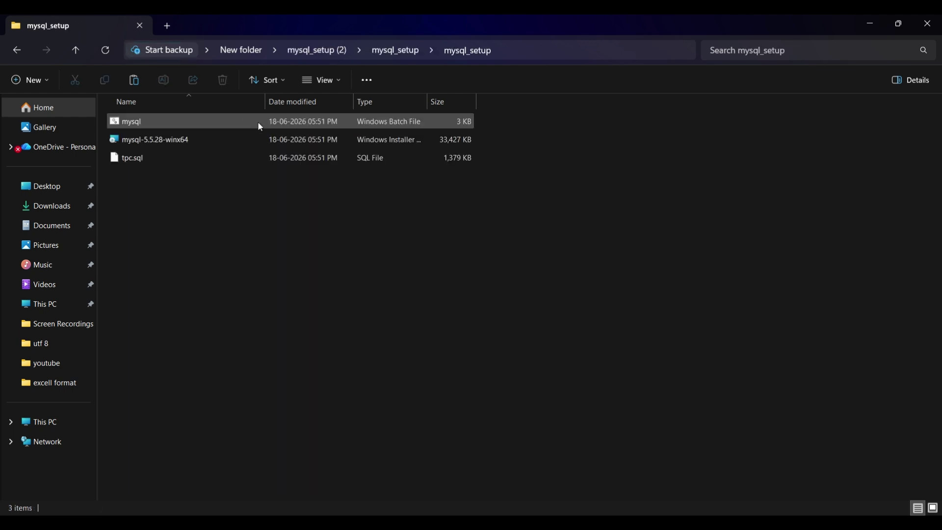
pyautogui.click(298, 141)
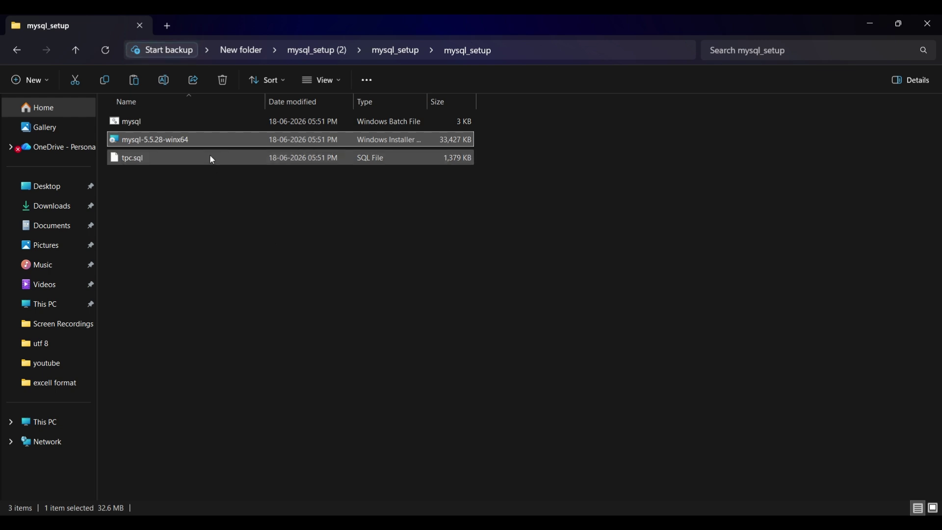
pyautogui.doubleClick(278, 143)
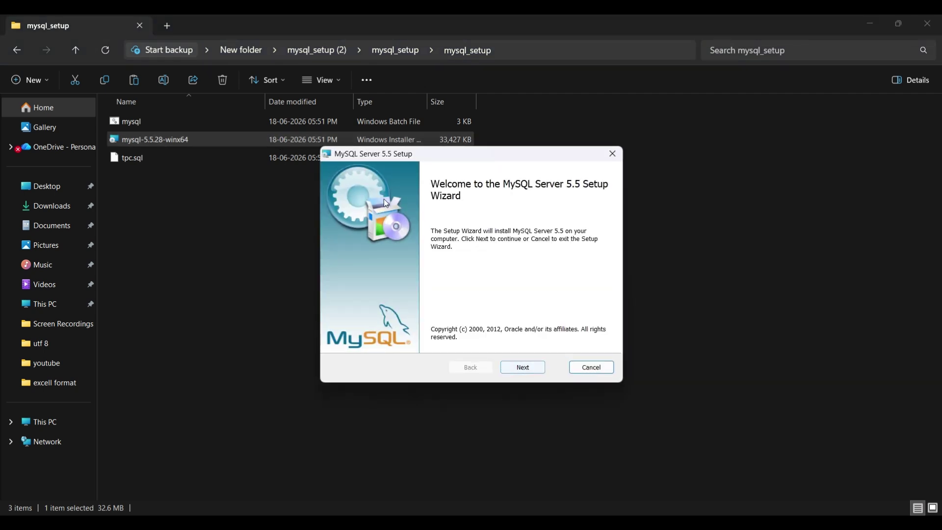
# Accept the license, install MySQL Server 5.5 with the Typical setup, and finish.
pyautogui.click(530, 368)
pyautogui.click(340, 338)
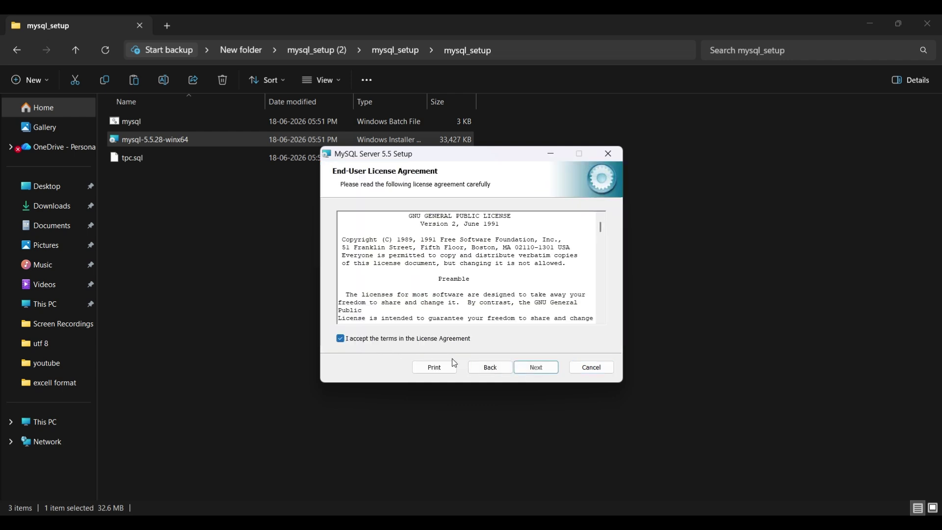
pyautogui.click(532, 369)
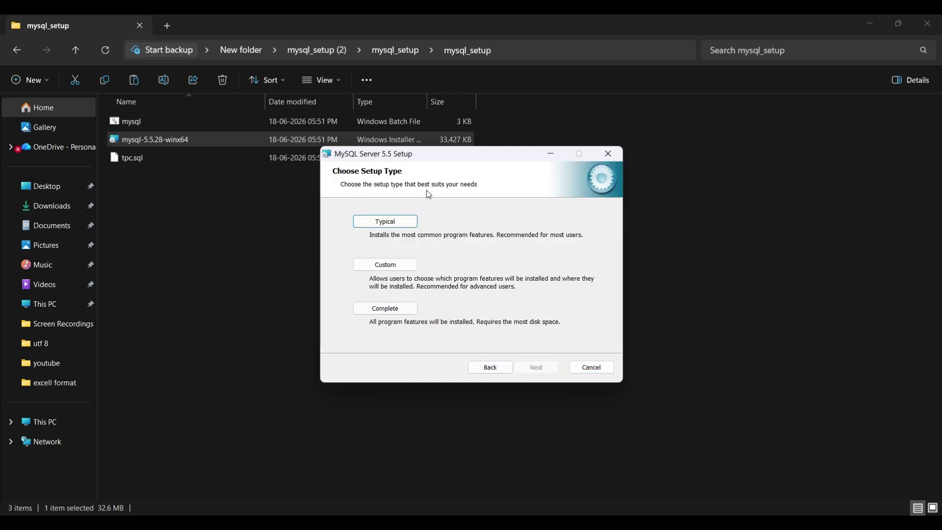
pyautogui.click(392, 316)
pyautogui.click(524, 366)
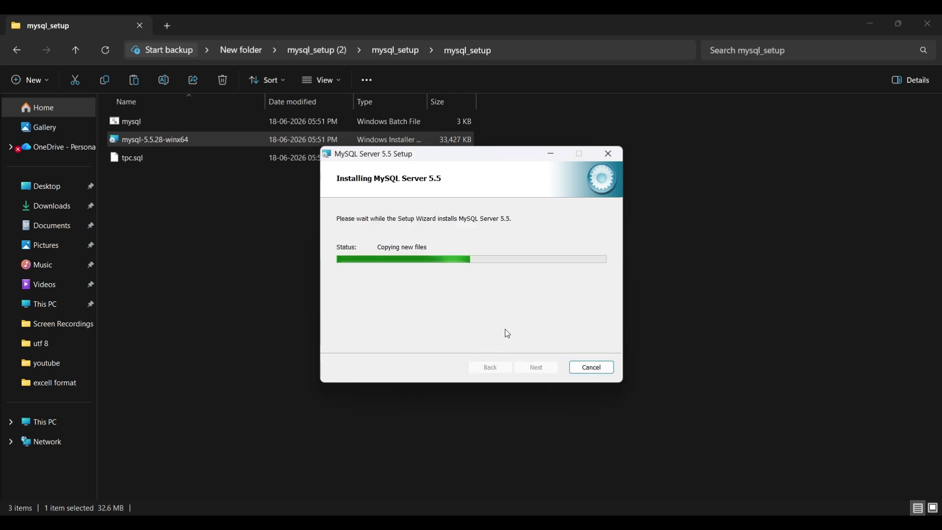
pyautogui.click(467, 328)
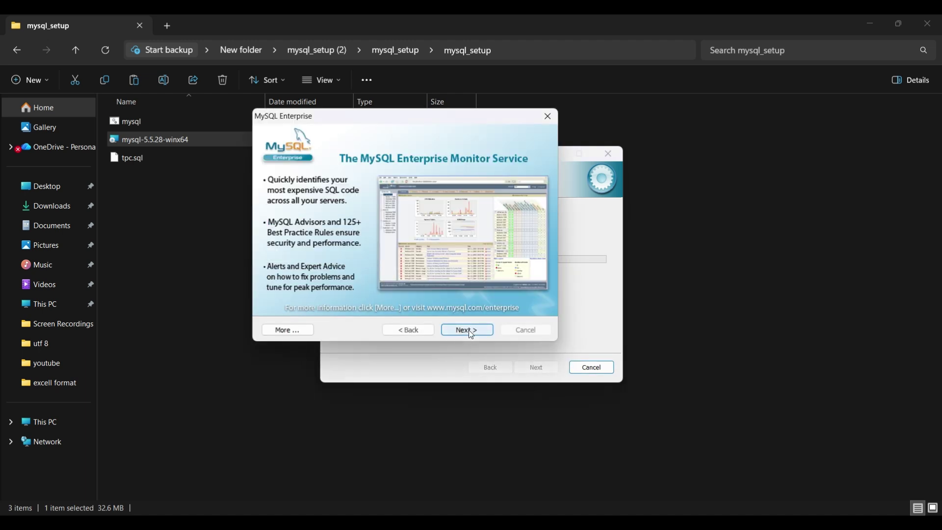
pyautogui.click(467, 329)
pyautogui.click(536, 368)
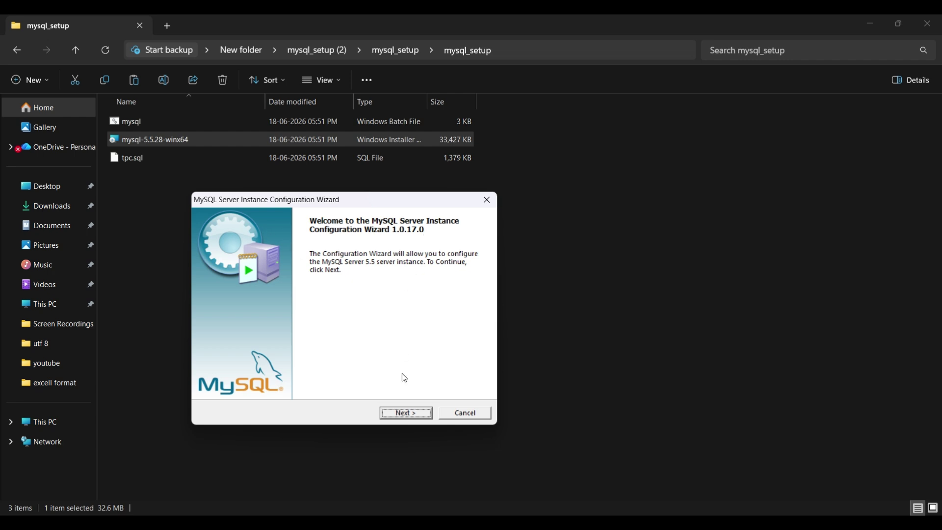
# Keep the default configuration type, networking, character set and Windows service settings.
pyautogui.click(406, 412)
pyautogui.click(406, 413)
pyautogui.click(404, 414)
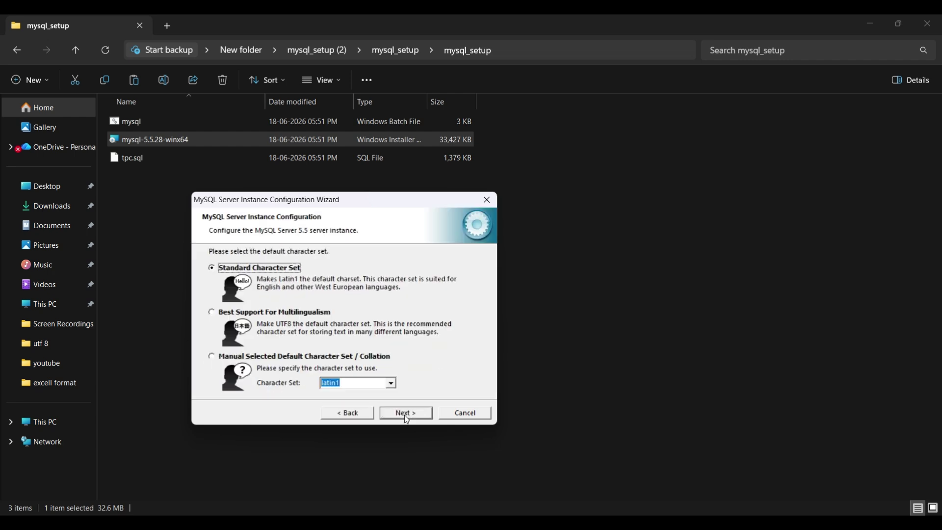
pyautogui.click(404, 414)
pyautogui.click(404, 414)
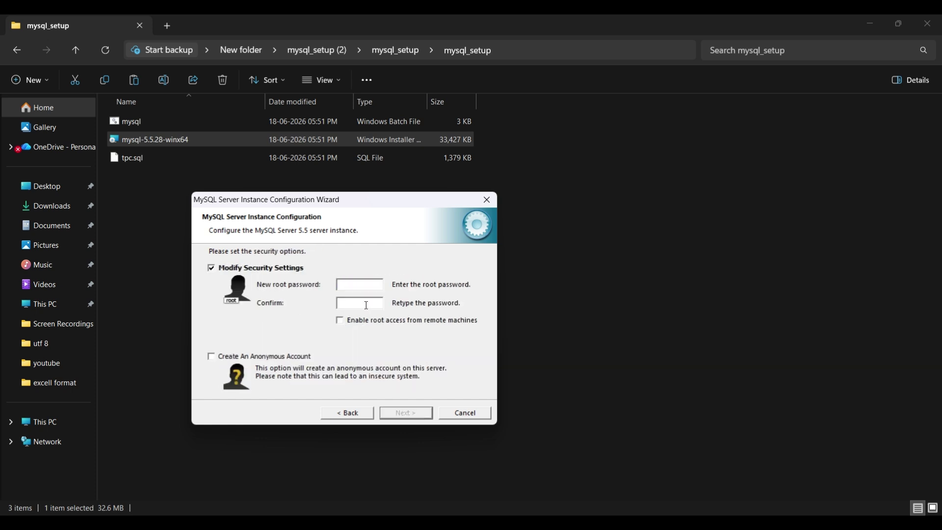
# Set and confirm the root password, enable remote root access, and execute the configuration.
pyautogui.click(363, 305)
pyautogui.click(340, 322)
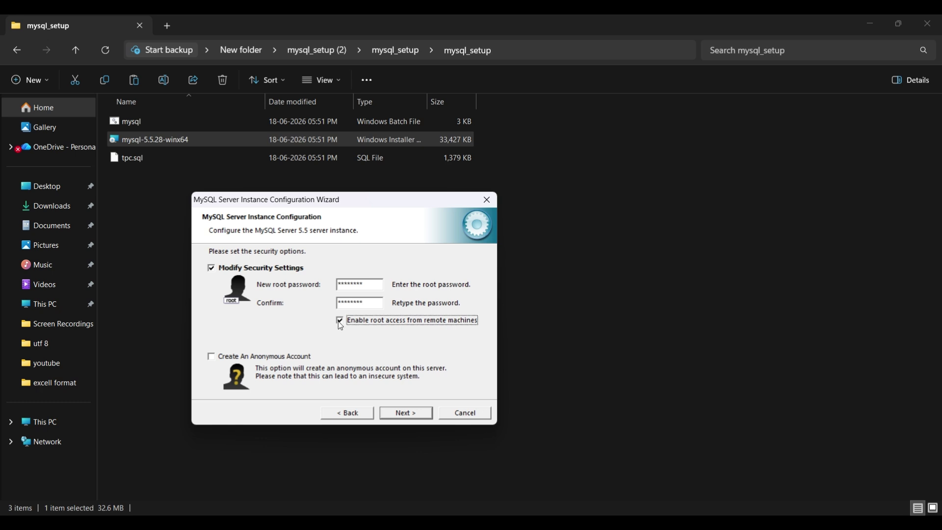
pyautogui.click(405, 412)
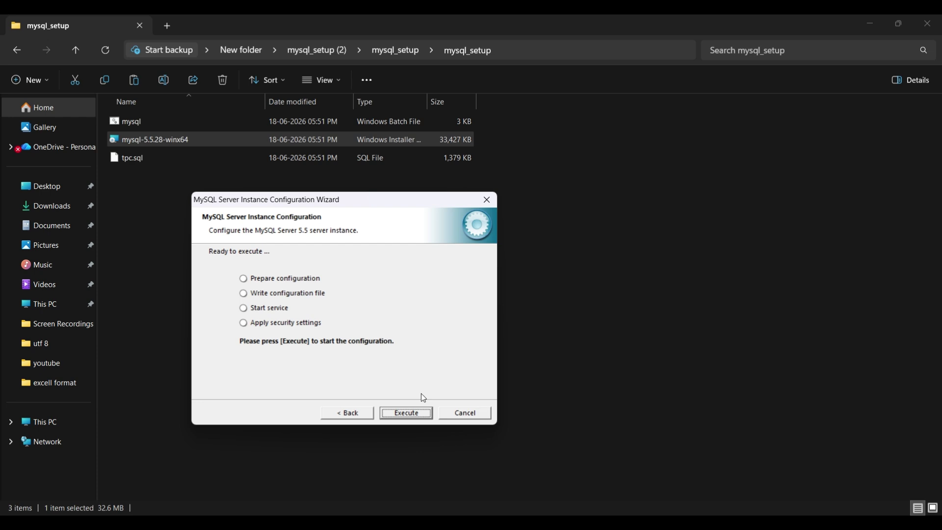
pyautogui.click(409, 412)
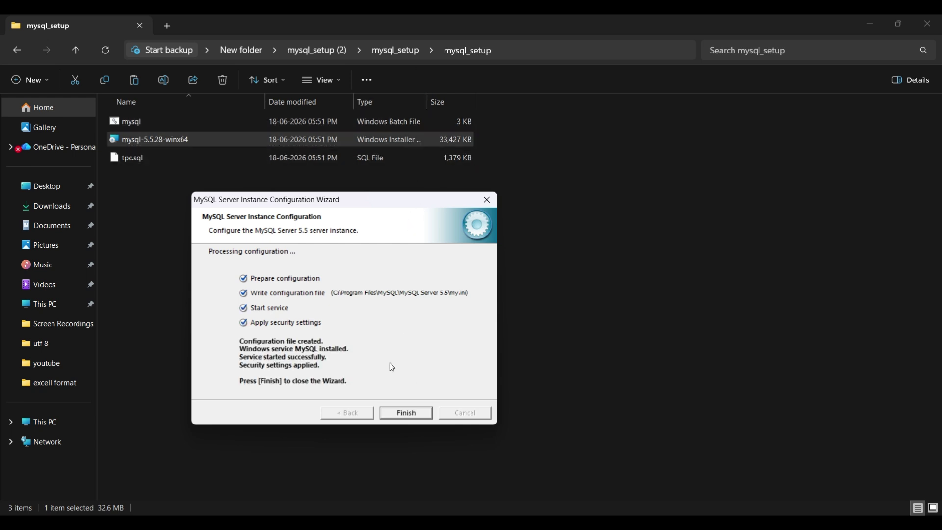
pyautogui.click(406, 413)
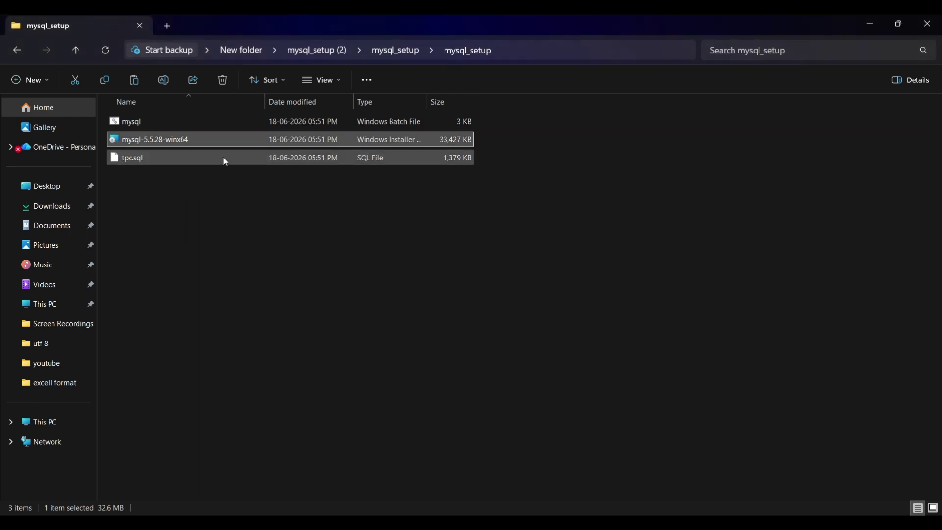
# Run mysql.bat, allowing it past the security warning.
pyautogui.doubleClick(214, 120)
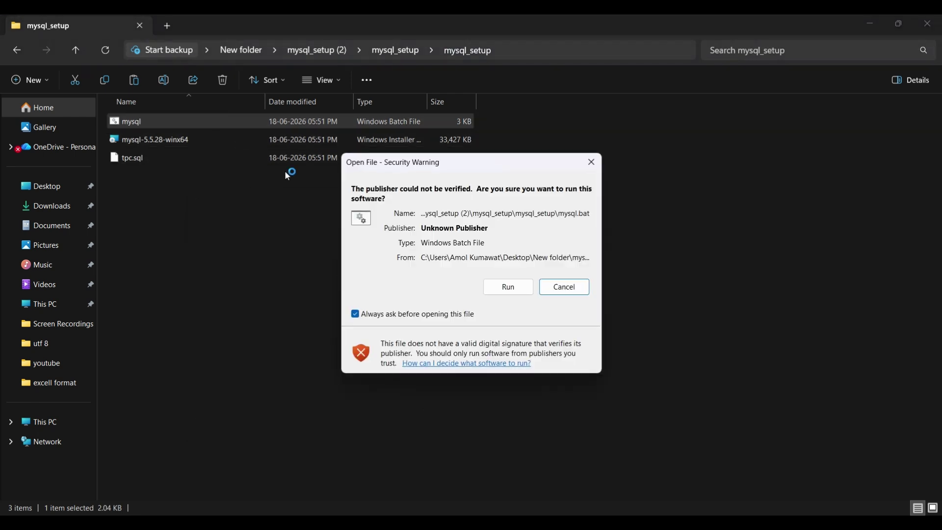
pyautogui.click(501, 290)
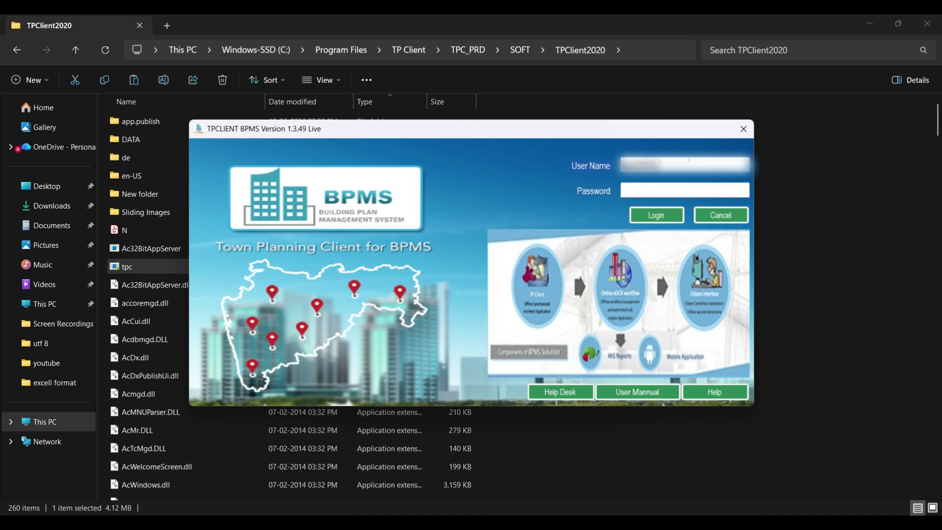
# Log in to TP Client with the password and accept the new patch update.
pyautogui.press('Tab')
pyautogui.write('*********')
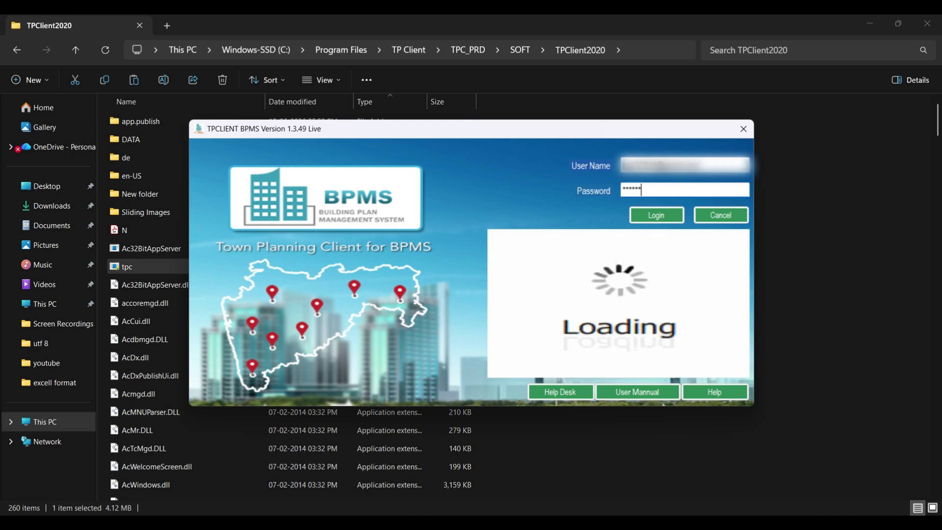
pyautogui.write('***')
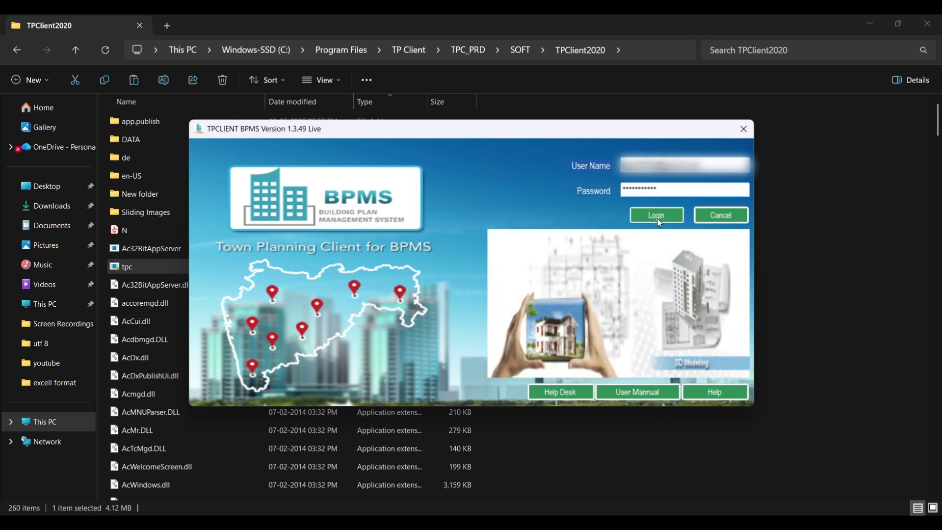
pyautogui.click(657, 216)
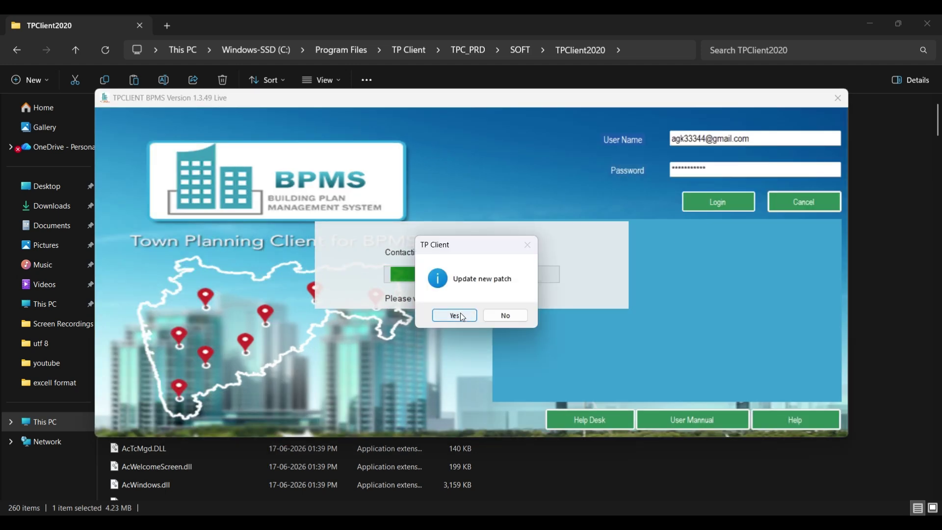
pyautogui.click(453, 316)
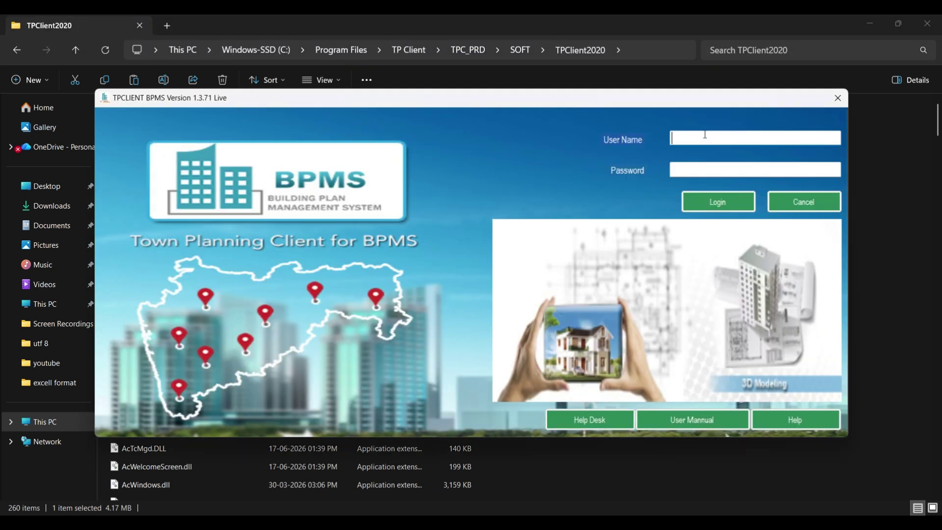
# Log in again with the user's e-mail and password.
pyautogui.press('Tab')
pyautogui.write('************')
pyautogui.click(709, 209)
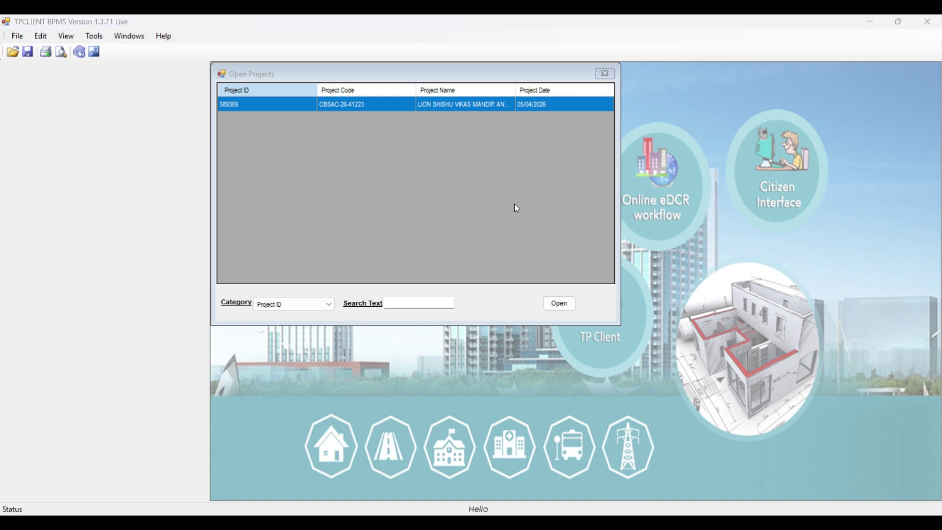
pyautogui.click(559, 303)
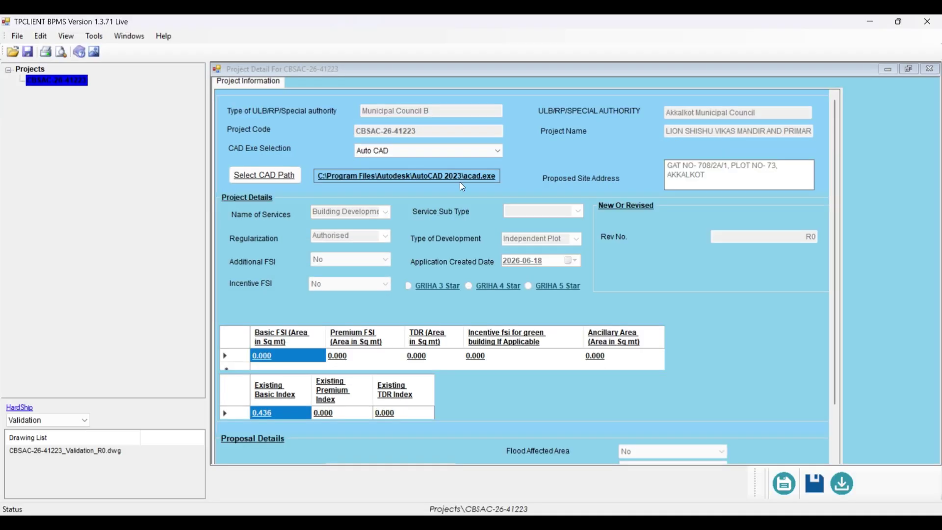
pyautogui.click(269, 178)
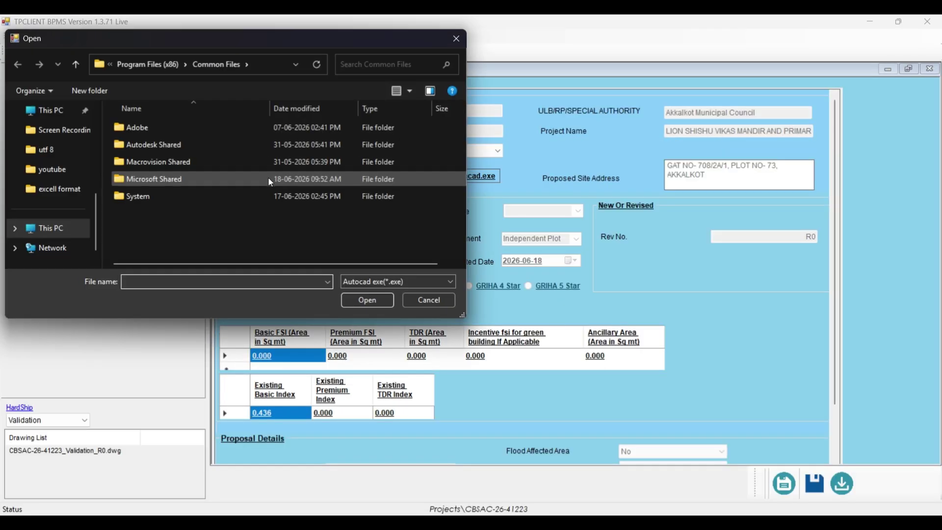
pyautogui.click(49, 228)
pyautogui.doubleClick(202, 149)
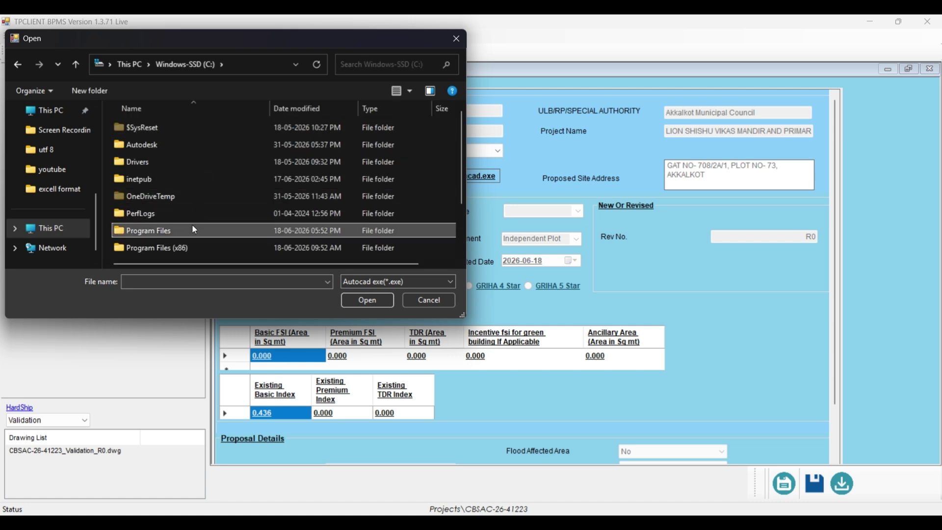
pyautogui.doubleClick(193, 224)
pyautogui.doubleClick(178, 138)
pyautogui.doubleClick(210, 145)
pyautogui.scroll(-7, 225, 215)
pyautogui.scroll(-2, 211, 231)
pyautogui.click(216, 181)
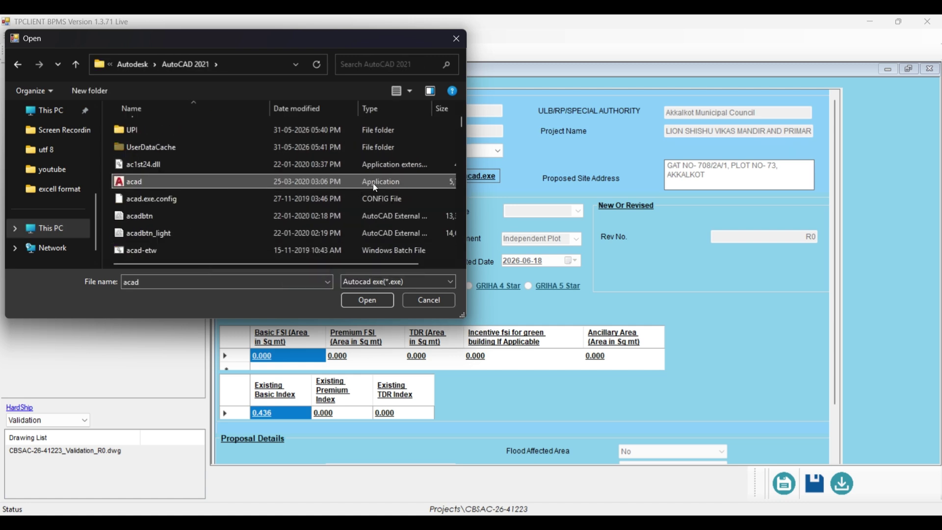
pyautogui.click(364, 302)
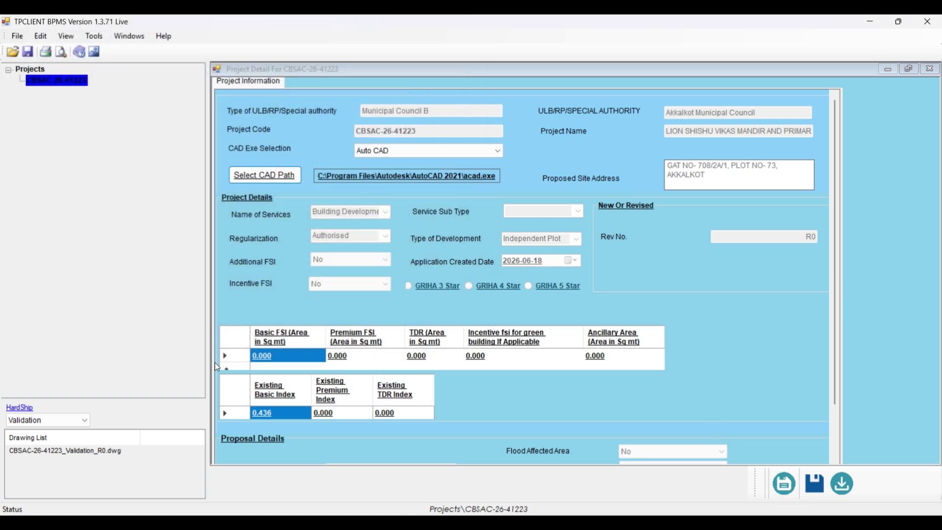
# Import PMrhBartYeR1-LEO_PARK-SANCTION-_09.09.2021 from Downloads as Validation R0, then launch it in AutoCAD.
pyautogui.click(68, 451)
pyautogui.doubleClick(66, 451)
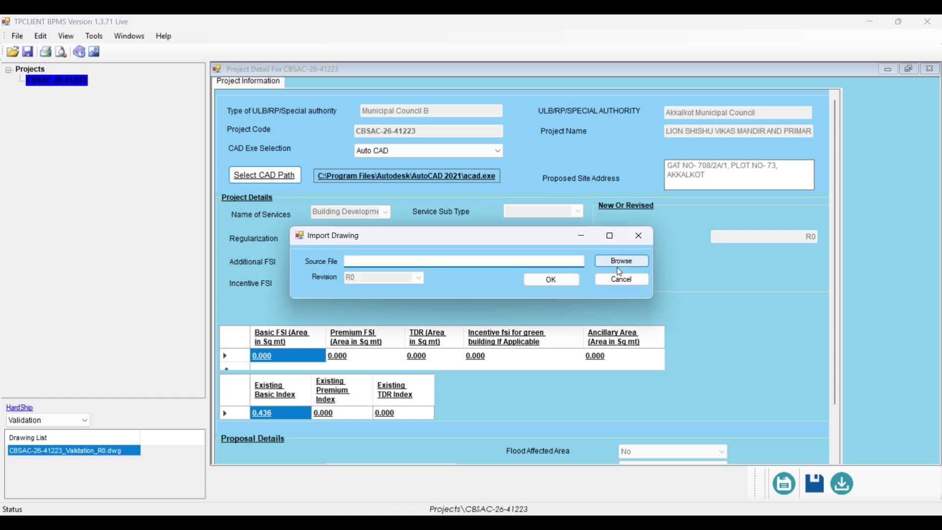
pyautogui.click(618, 261)
pyautogui.click(344, 385)
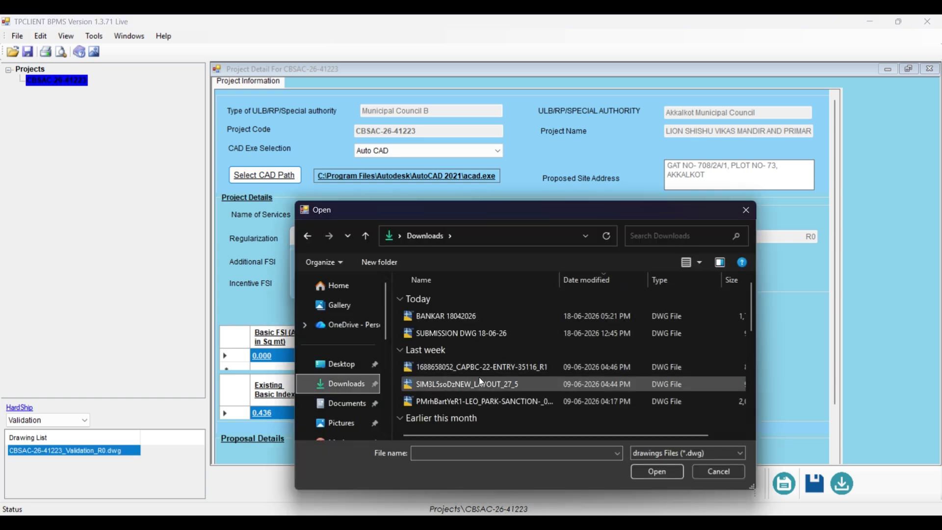
pyautogui.click(478, 402)
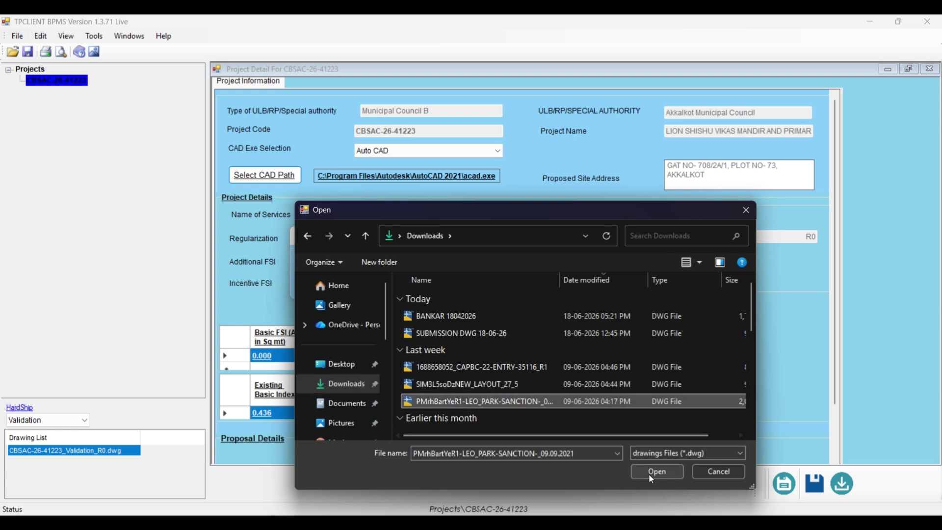
pyautogui.click(657, 471)
pyautogui.click(551, 279)
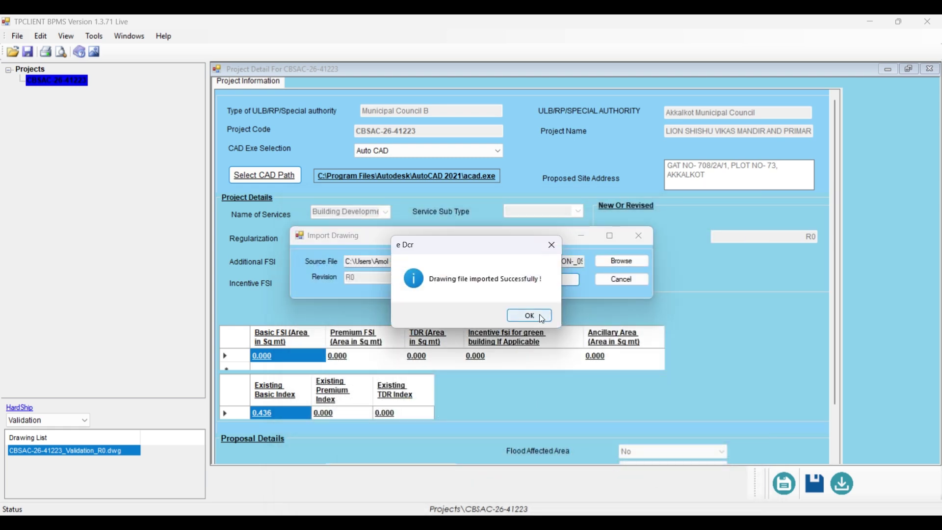
pyautogui.click(540, 319)
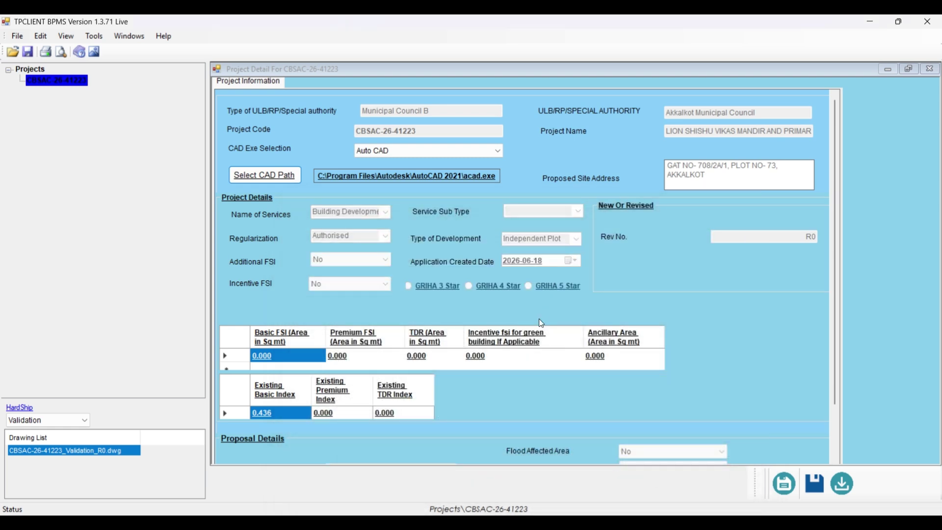
pyautogui.doubleClick(69, 454)
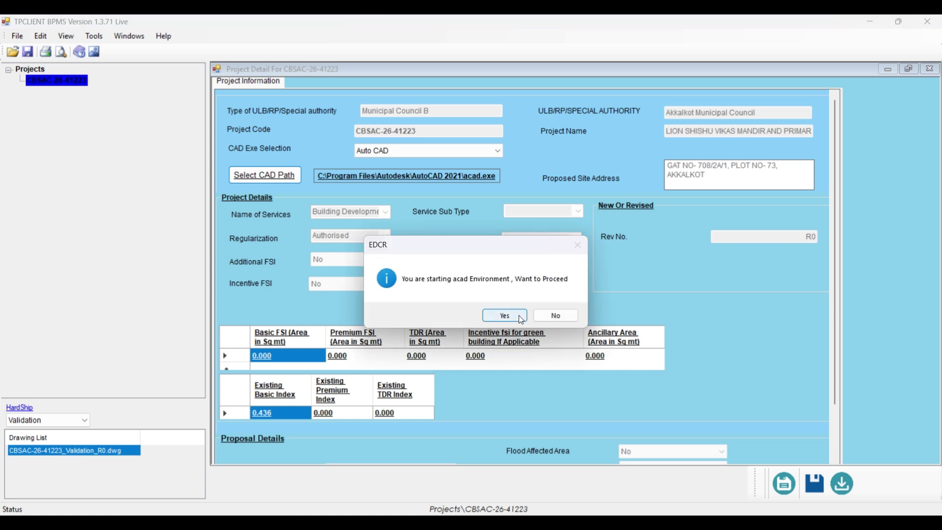
pyautogui.click(518, 315)
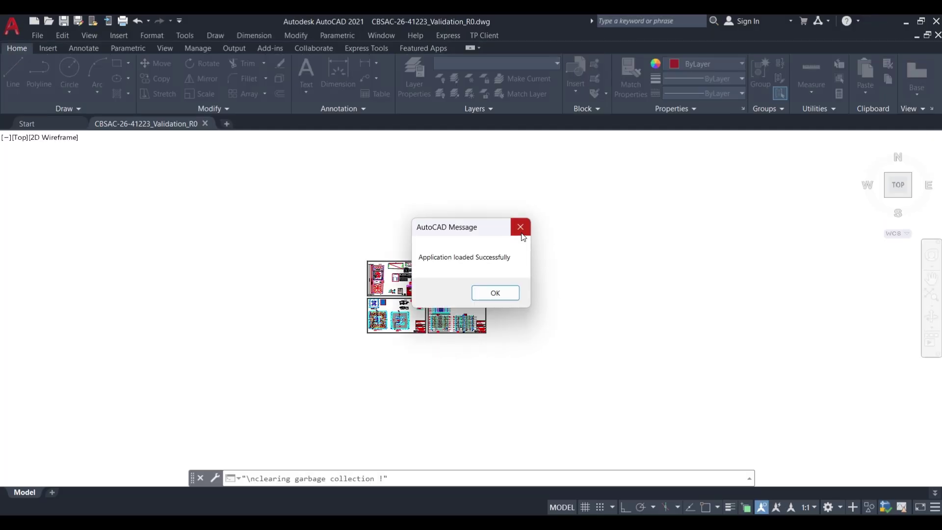
pyautogui.click(496, 294)
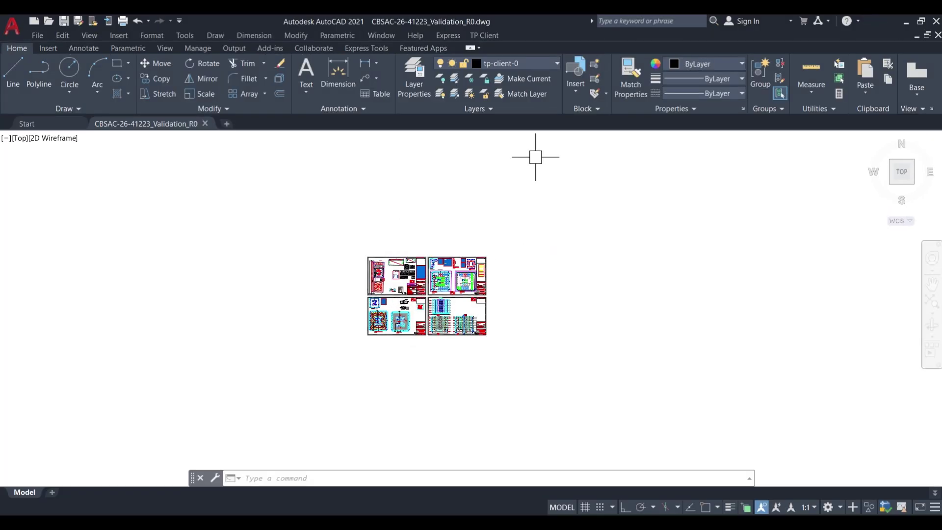